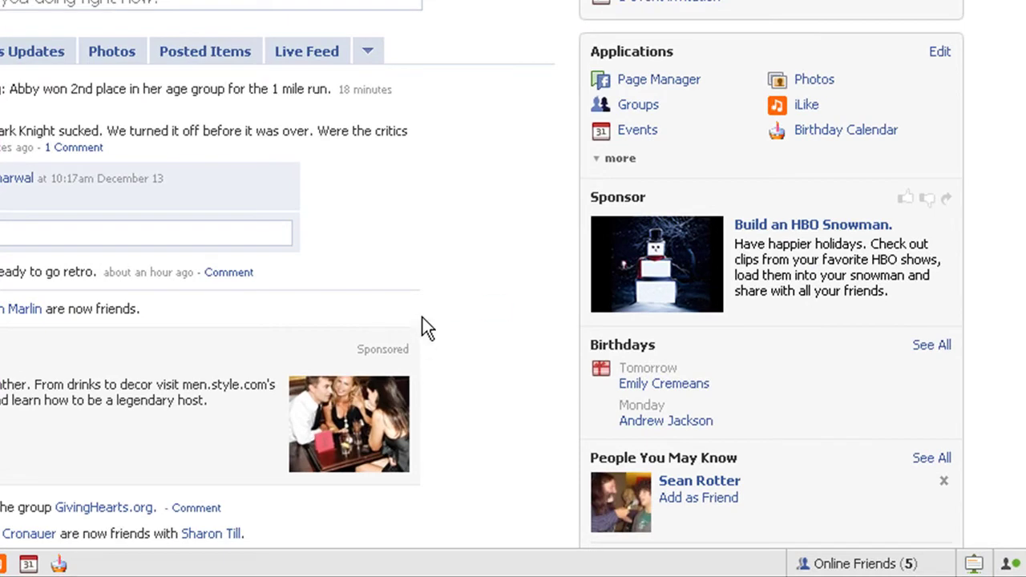
Open the Info page of your own profile and bring up the options for editing the profile picture.
{"action": "mouse_move", "coordinate": [430, 209]}
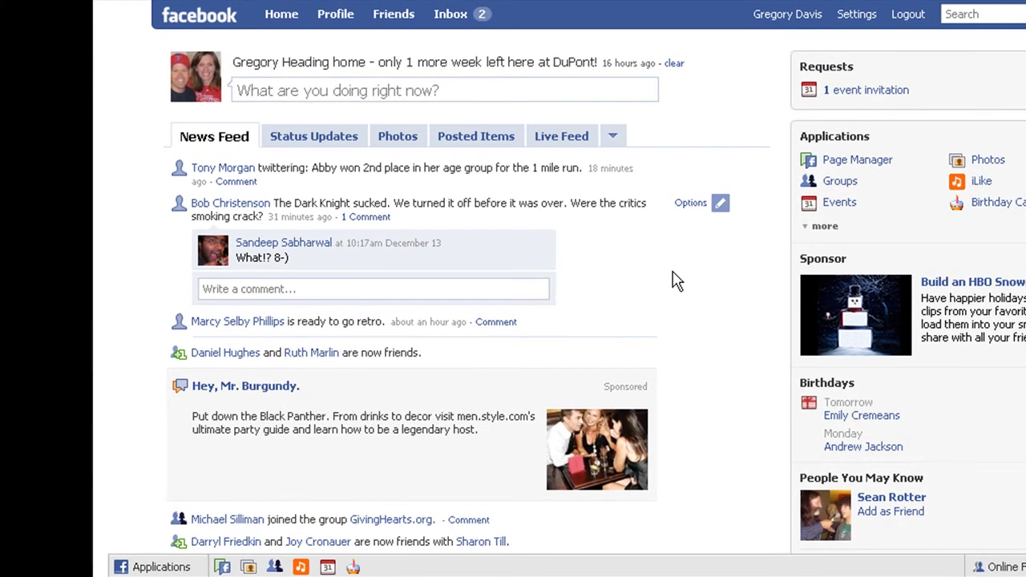
{"action": "left_click", "coordinate": [331, 22]}
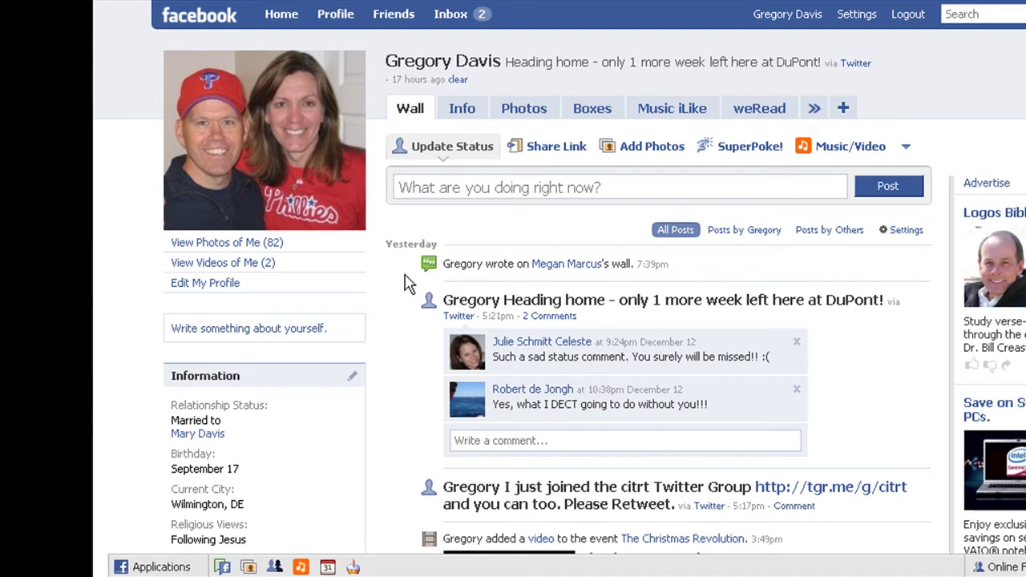
{"action": "left_click", "coordinate": [463, 112]}
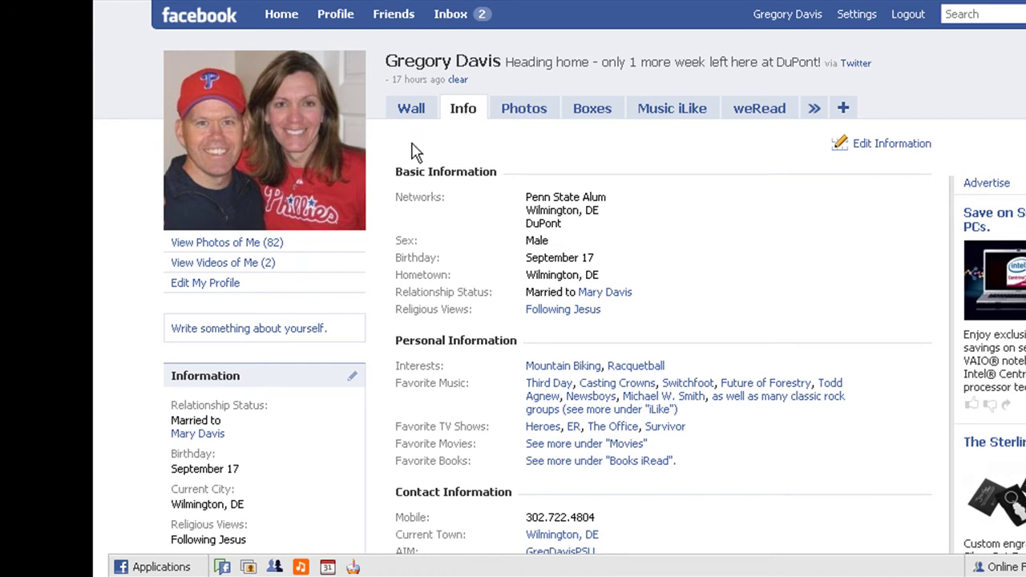
{"action": "mouse_move", "coordinate": [360, 152]}
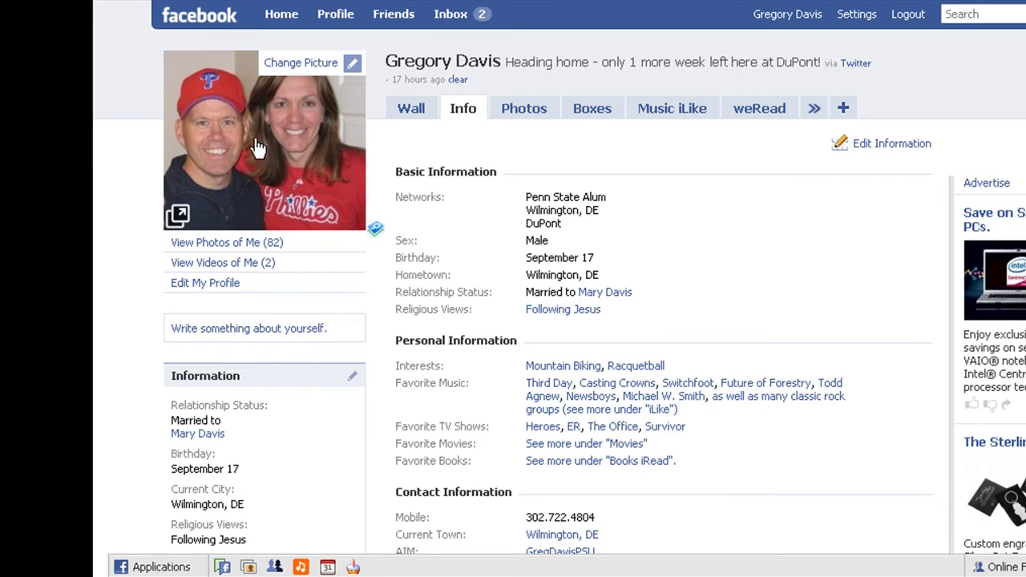
{"action": "left_click", "coordinate": [295, 68]}
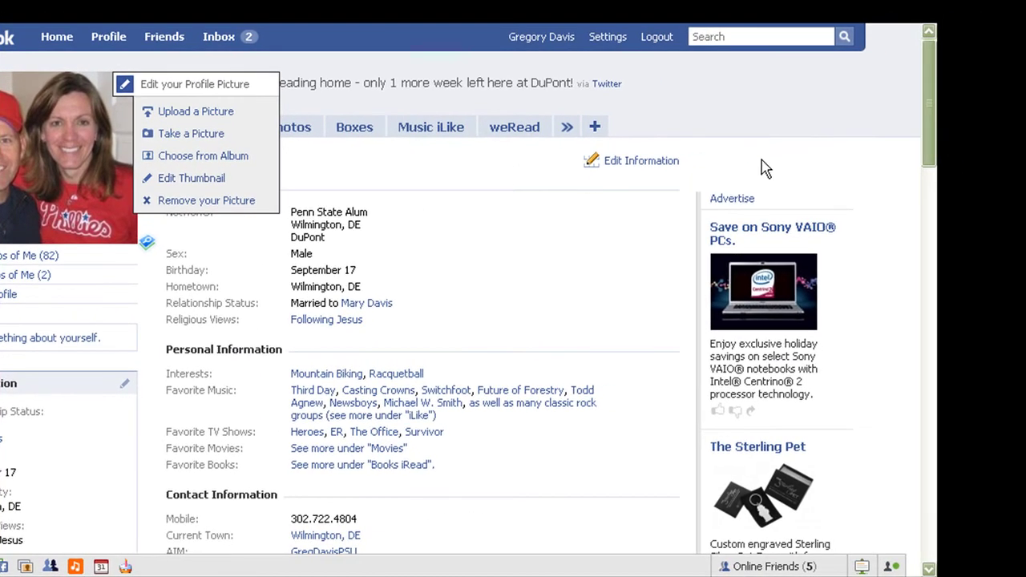
Start editing the profile information and mark Networking under Looking for in the Basic Information section.
{"action": "left_click", "coordinate": [646, 171]}
{"action": "scroll", "coordinate": [644, 172], "scroll_direction": "down", "scroll_amount": 2}
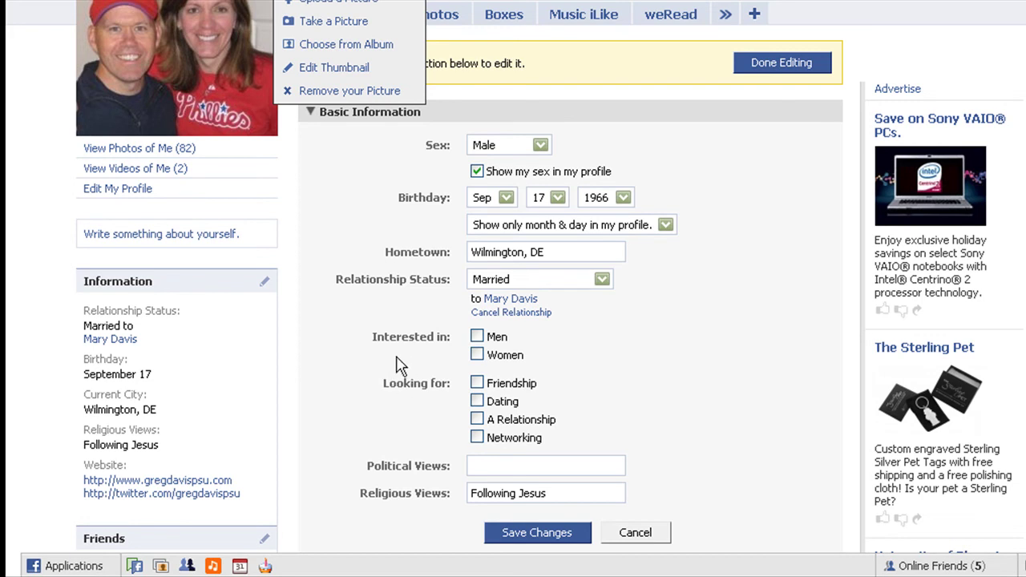
{"action": "left_click", "coordinate": [477, 438]}
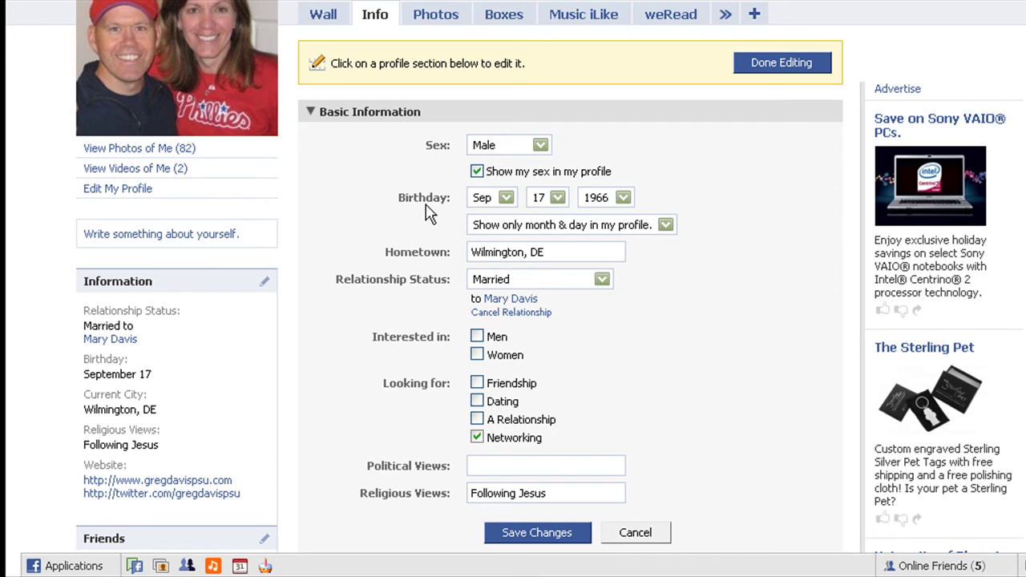
Check the birthday visibility choices, keep only month and day shown, and save the Basic Information section.
{"action": "left_click", "coordinate": [665, 229]}
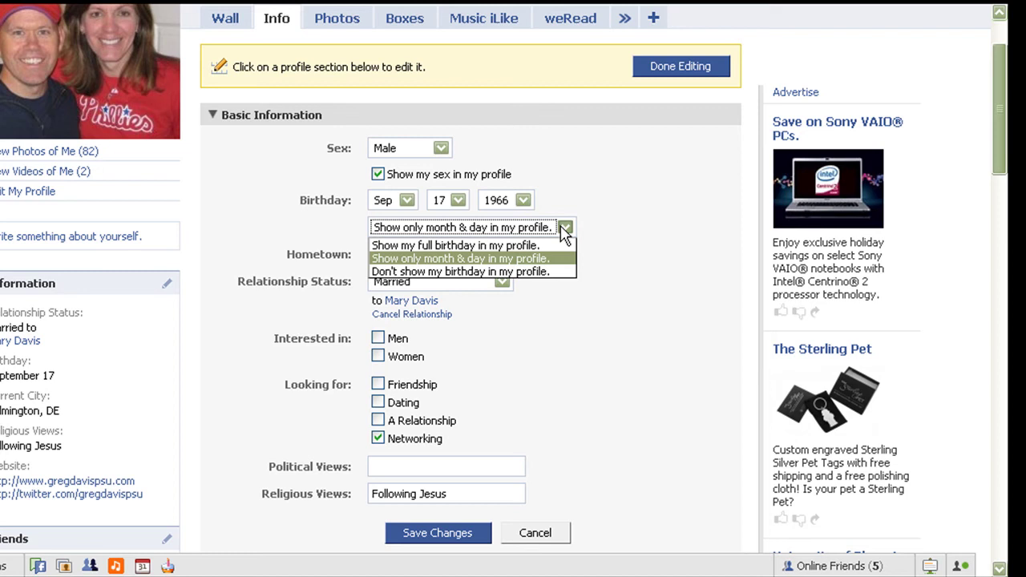
{"action": "left_click", "coordinate": [603, 232]}
{"action": "scroll", "coordinate": [598, 237], "scroll_direction": "down", "scroll_amount": 4}
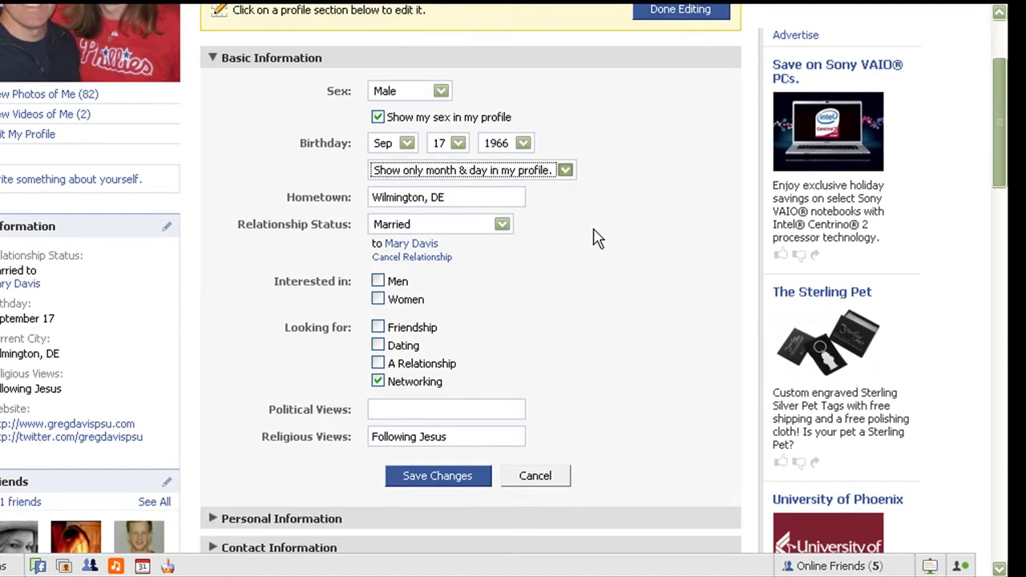
{"action": "scroll", "coordinate": [594, 238], "scroll_direction": "down", "scroll_amount": 1}
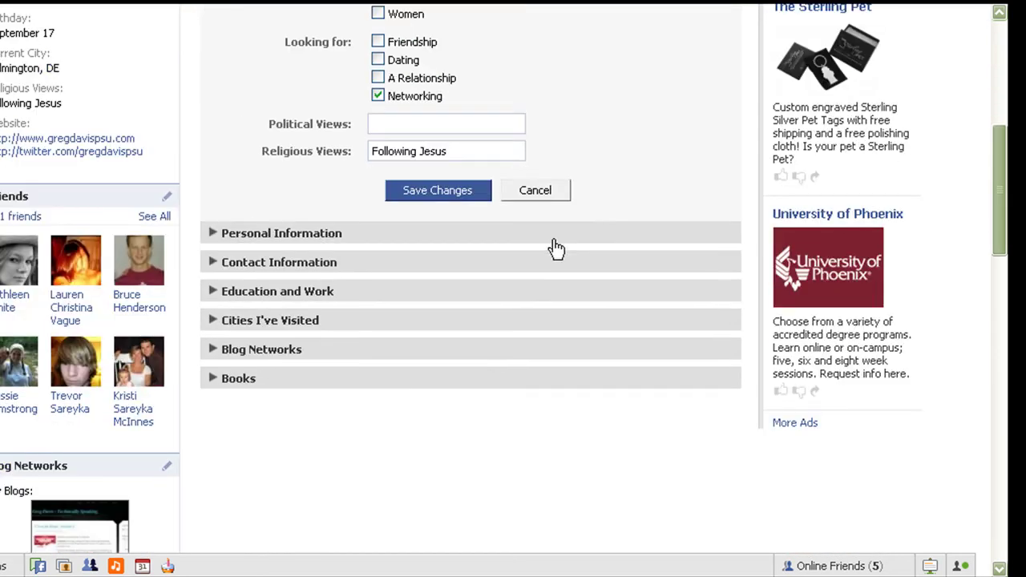
{"action": "left_click", "coordinate": [447, 198]}
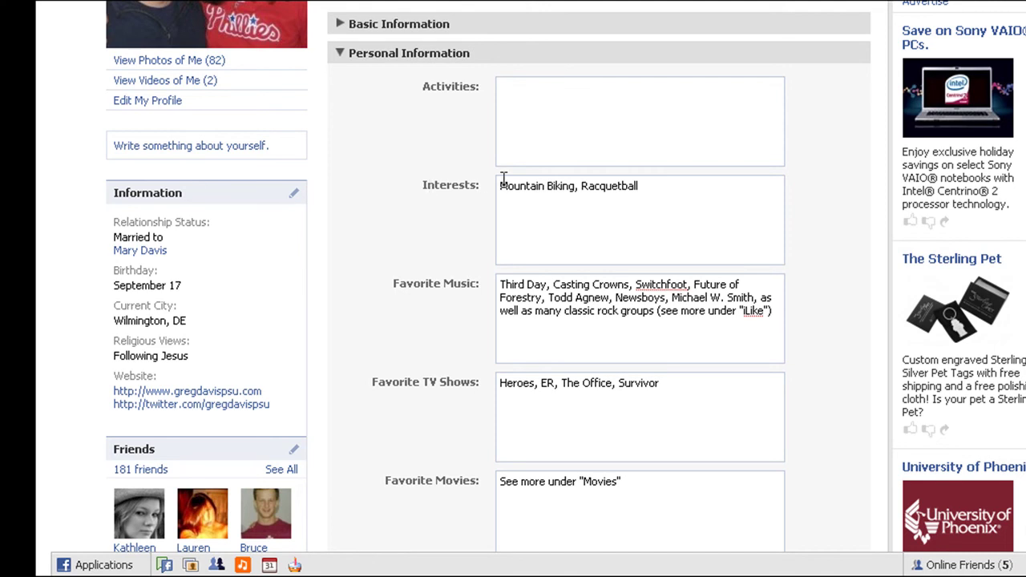
Review the Personal Information fields from Interests through About Me and save the section.
{"action": "scroll", "coordinate": [483, 224], "scroll_direction": "down", "scroll_amount": 4}
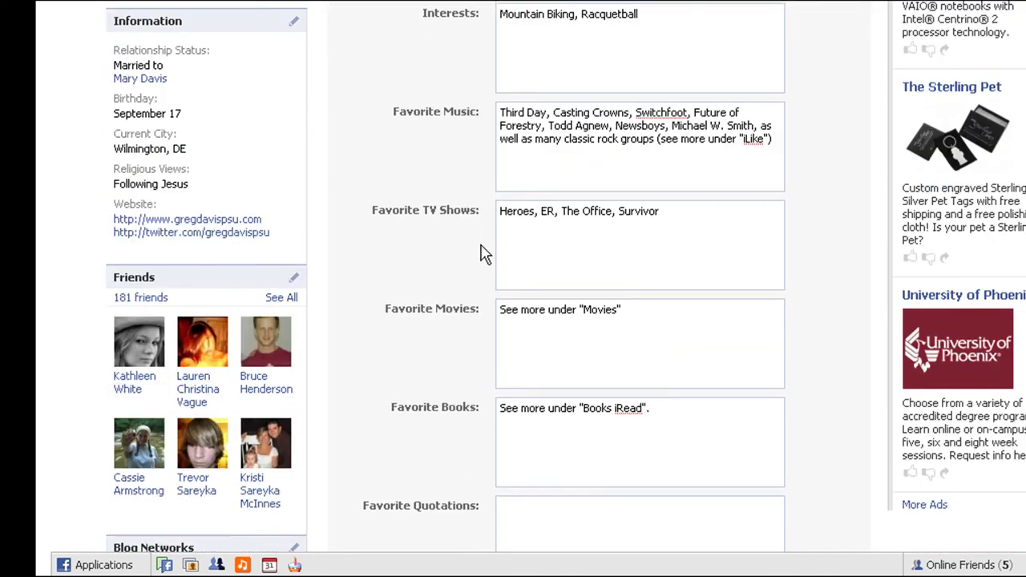
{"action": "scroll", "coordinate": [484, 250], "scroll_direction": "down", "scroll_amount": 4}
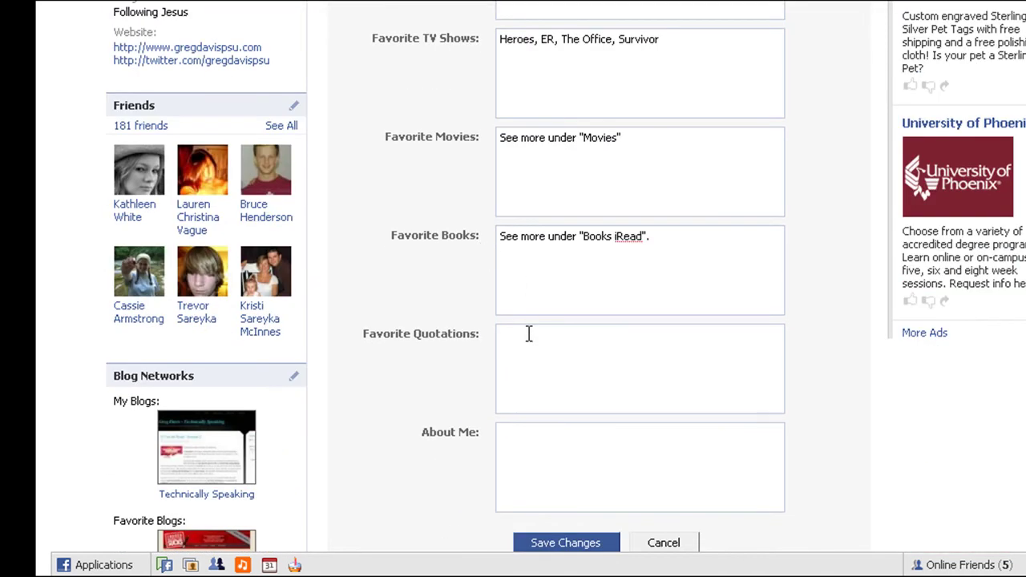
{"action": "scroll", "coordinate": [543, 341], "scroll_direction": "down", "scroll_amount": 3}
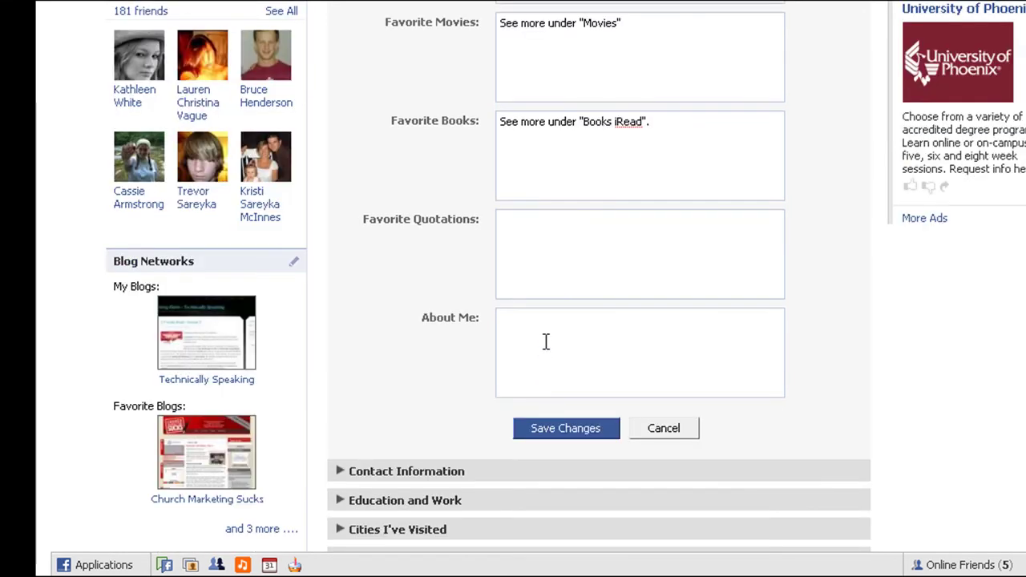
{"action": "left_click", "coordinate": [583, 429]}
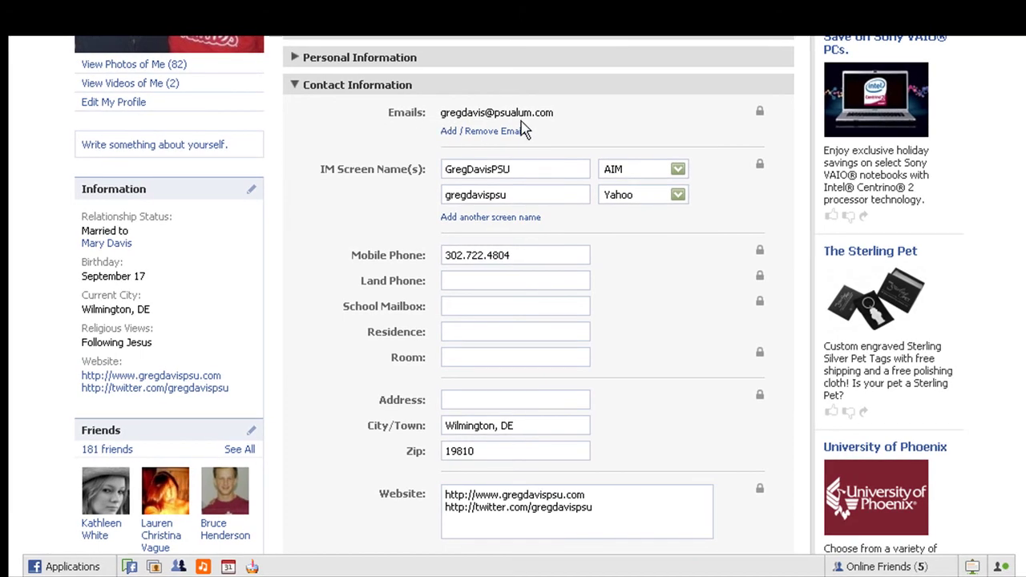
Examine the customized privacy options for the mobile phone, including Some Friends, Only Friends and Except These People, and discard the changes.
{"action": "left_click", "coordinate": [522, 131]}
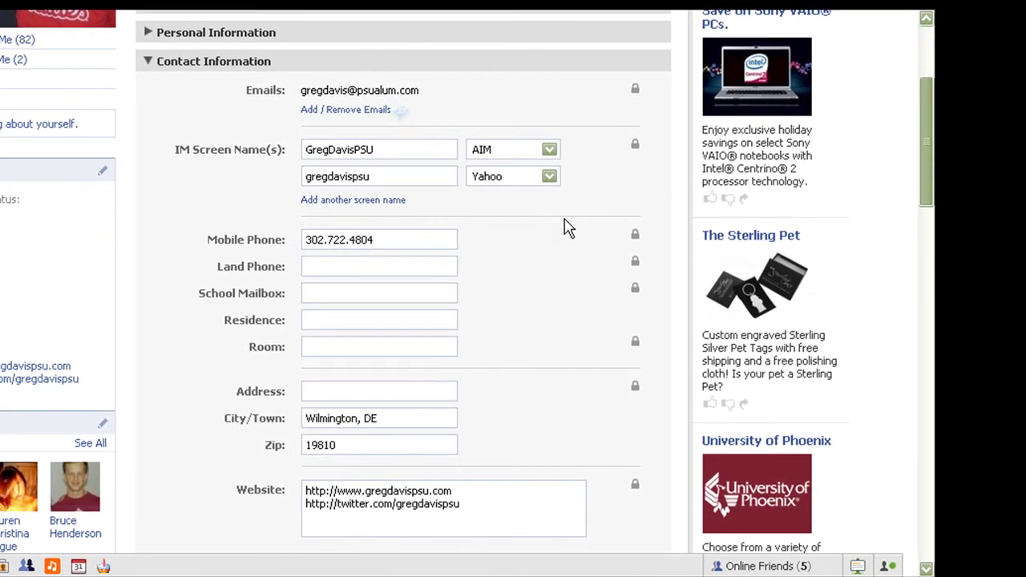
{"action": "left_click", "coordinate": [635, 239]}
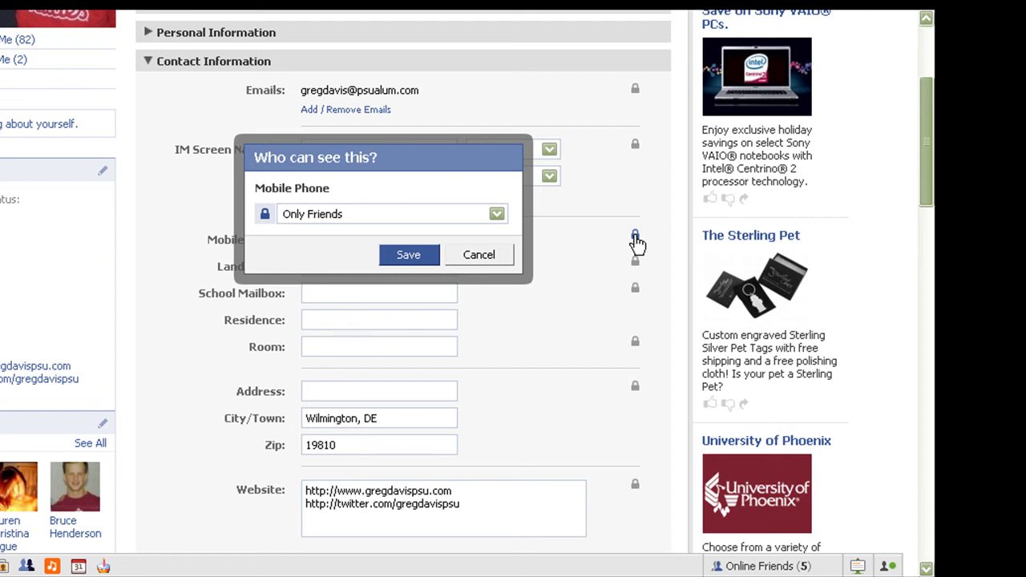
{"action": "left_click", "coordinate": [498, 214]}
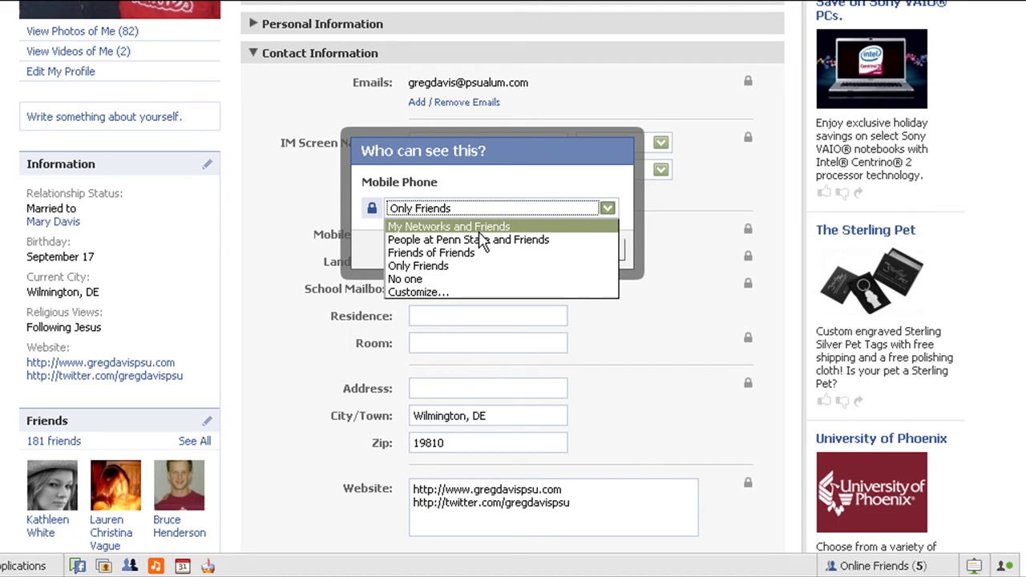
{"action": "left_click", "coordinate": [445, 293]}
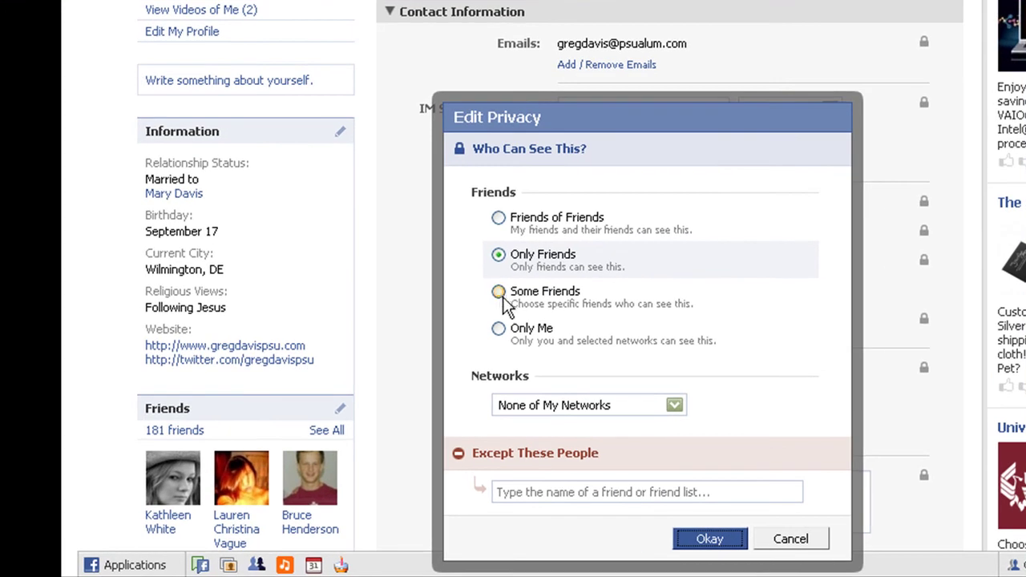
{"action": "left_click", "coordinate": [500, 292]}
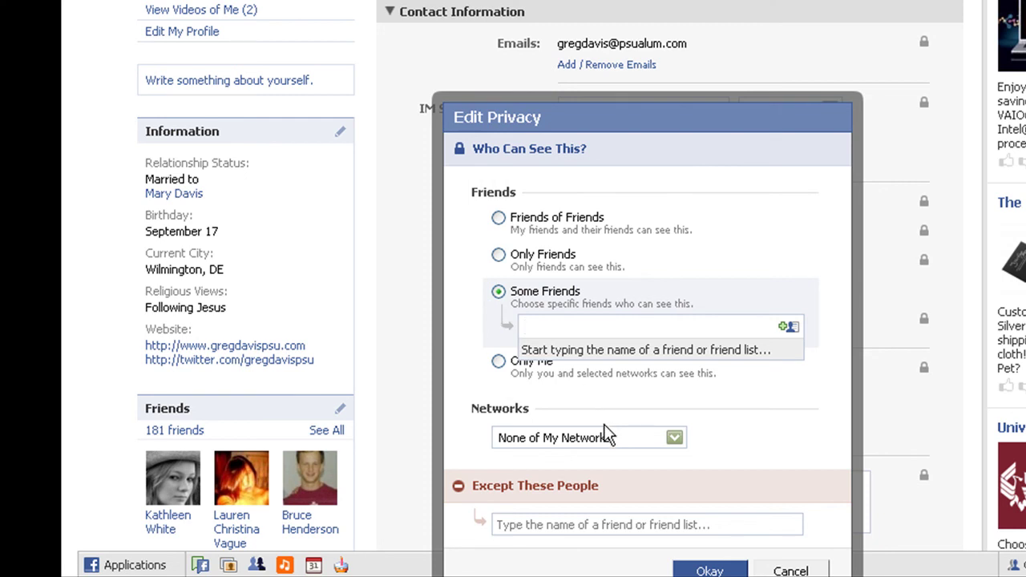
{"action": "left_click", "coordinate": [499, 255]}
{"action": "left_click", "coordinate": [520, 489]}
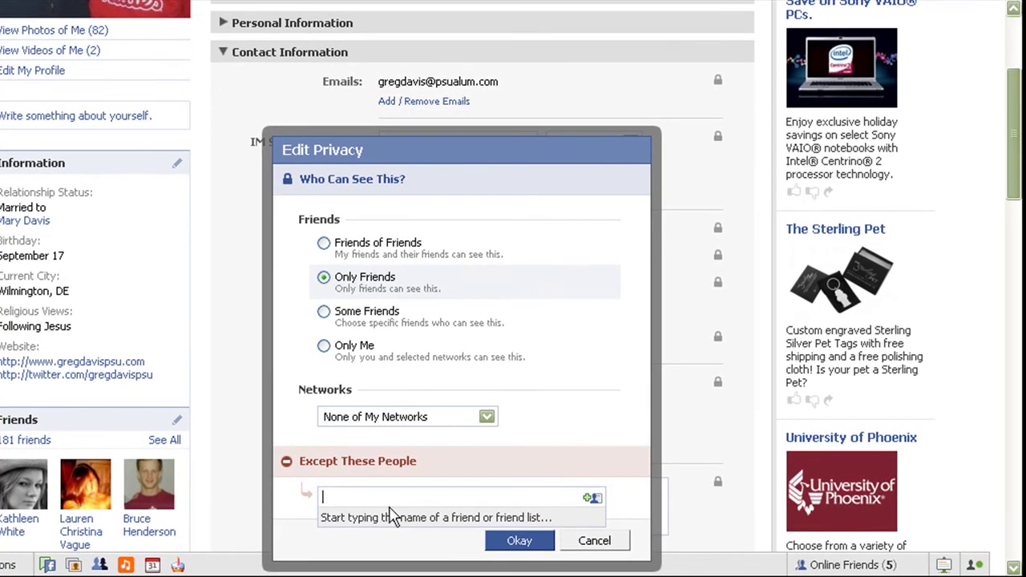
{"action": "left_click", "coordinate": [592, 542]}
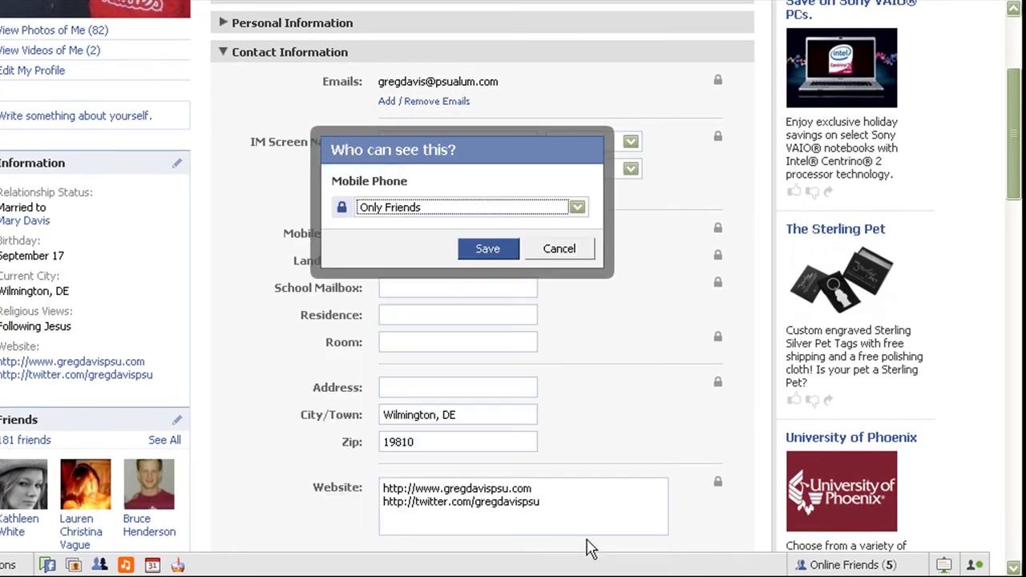
{"action": "left_click", "coordinate": [559, 250]}
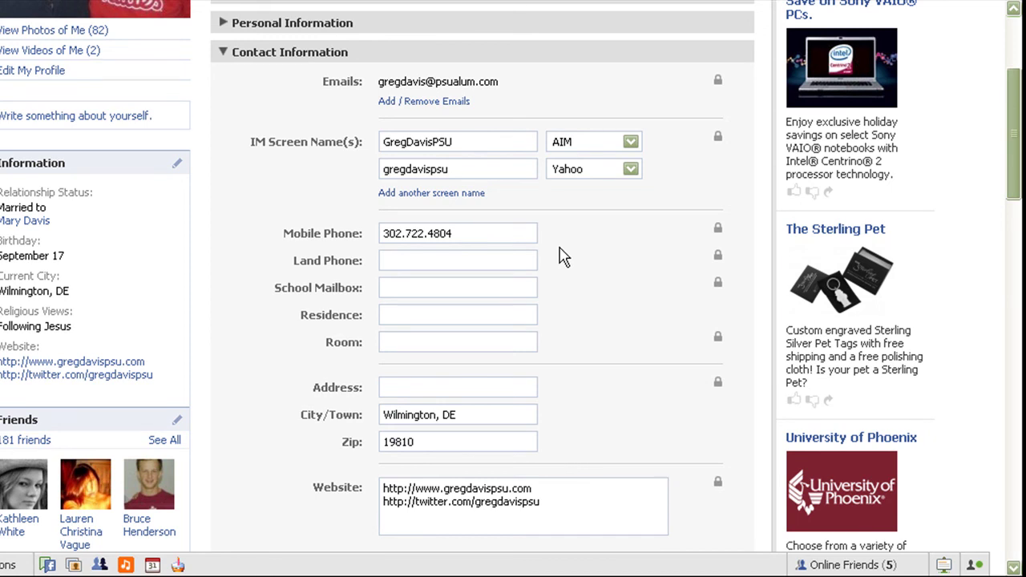
Review the remaining address and website fields and save the Contact Information section.
{"action": "scroll", "coordinate": [549, 385], "scroll_direction": "down", "scroll_amount": 1}
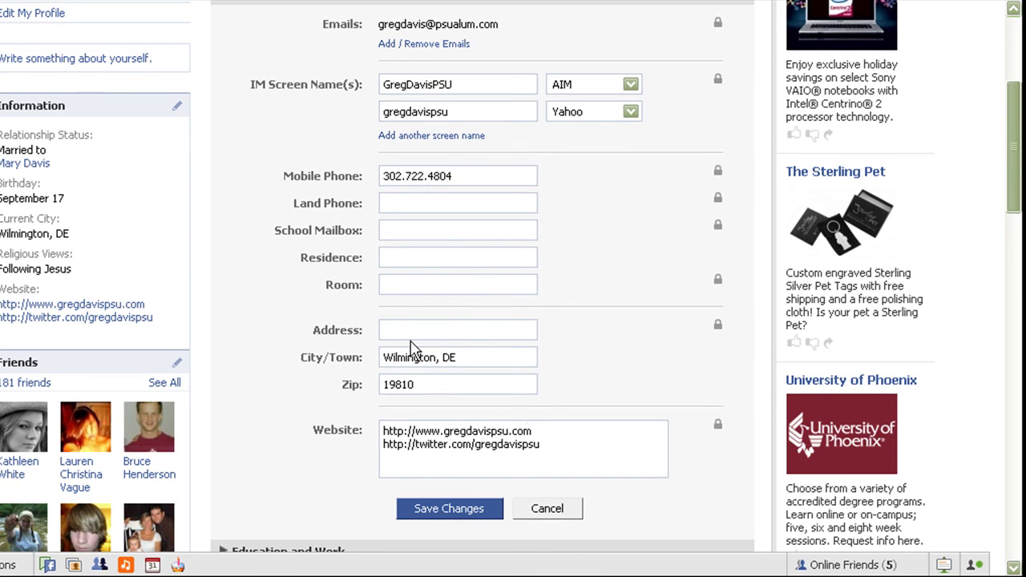
{"action": "scroll", "coordinate": [418, 353], "scroll_direction": "down", "scroll_amount": 2}
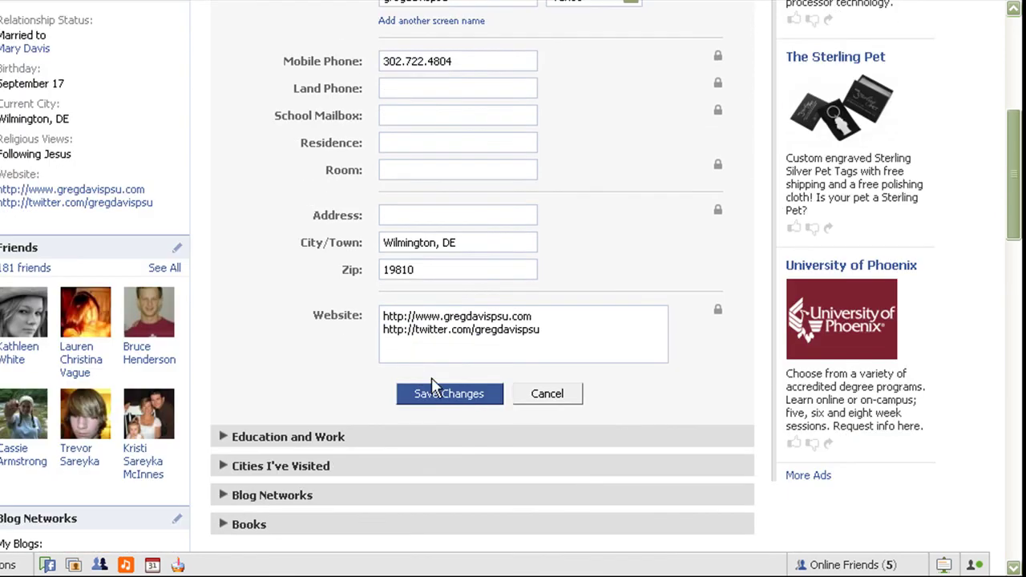
{"action": "left_click", "coordinate": [449, 395]}
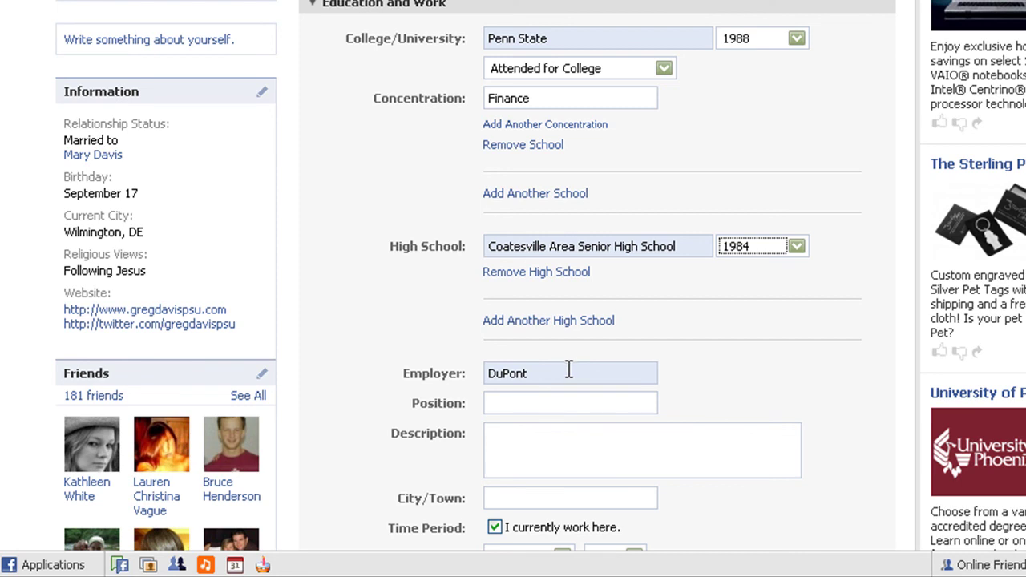
Review the school and employer entries in the Education and Work section and save it.
{"action": "scroll", "coordinate": [534, 417], "scroll_direction": "down", "scroll_amount": 3}
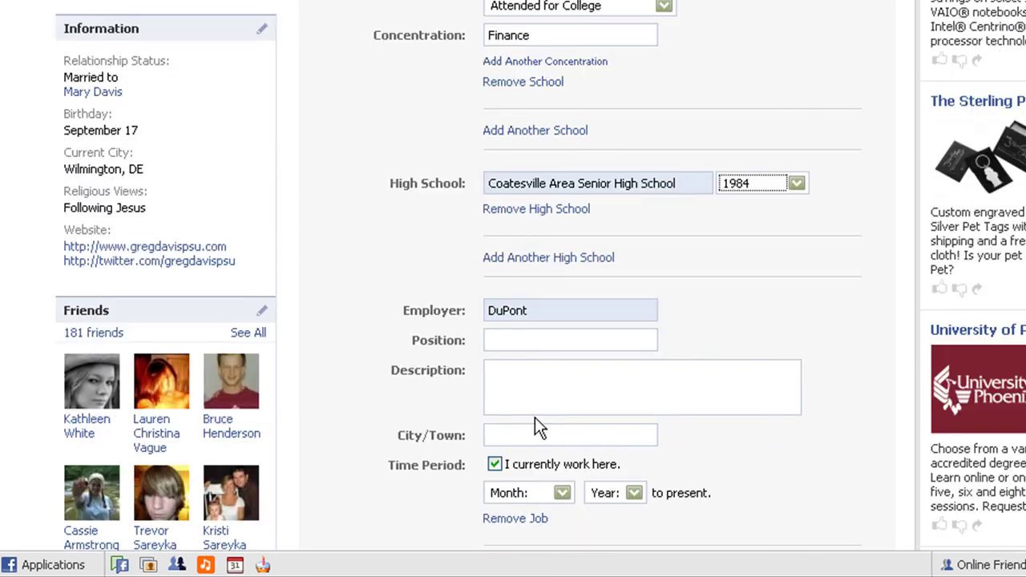
{"action": "scroll", "coordinate": [534, 416], "scroll_direction": "down", "scroll_amount": 1}
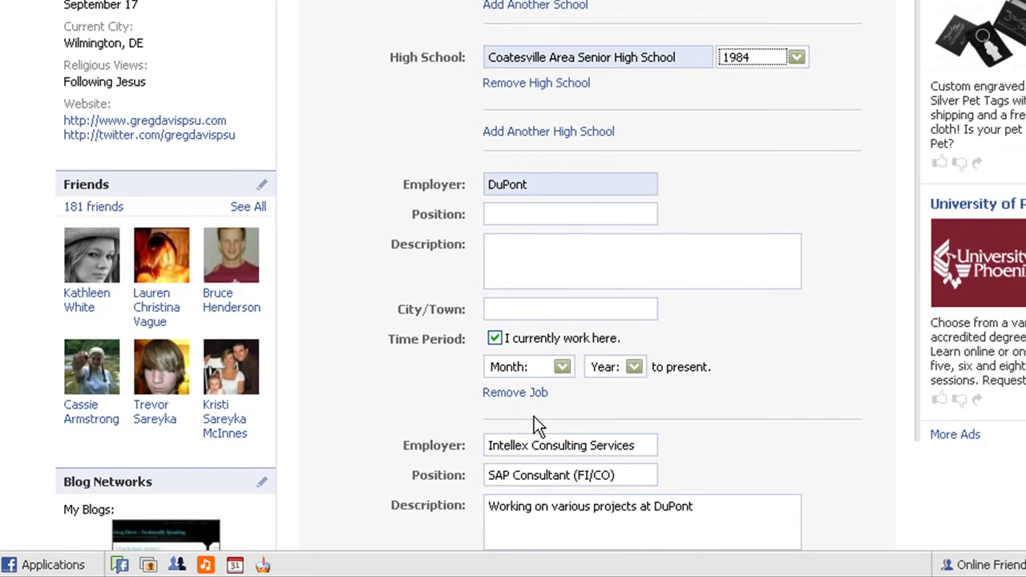
{"action": "scroll", "coordinate": [530, 414], "scroll_direction": "down", "scroll_amount": 2}
{"action": "scroll", "coordinate": [530, 413], "scroll_direction": "down", "scroll_amount": 1}
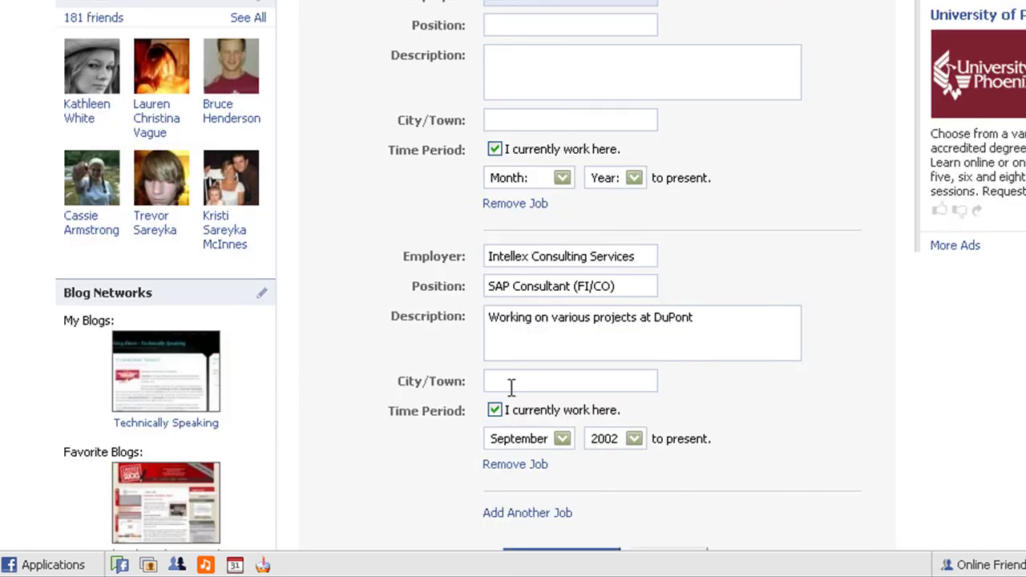
{"action": "scroll", "coordinate": [433, 373], "scroll_direction": "down", "scroll_amount": 1}
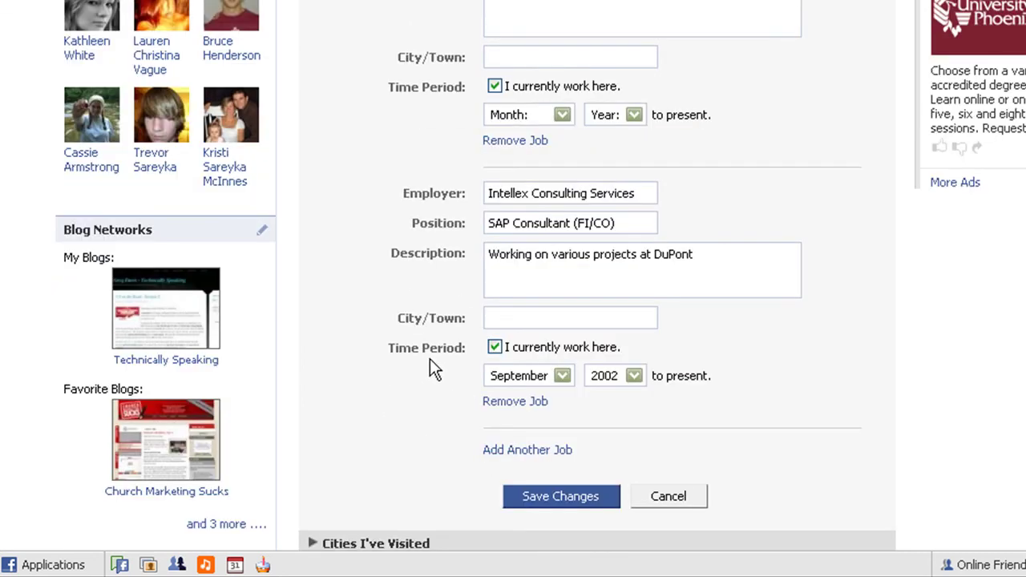
{"action": "scroll", "coordinate": [431, 361], "scroll_direction": "down", "scroll_amount": 2}
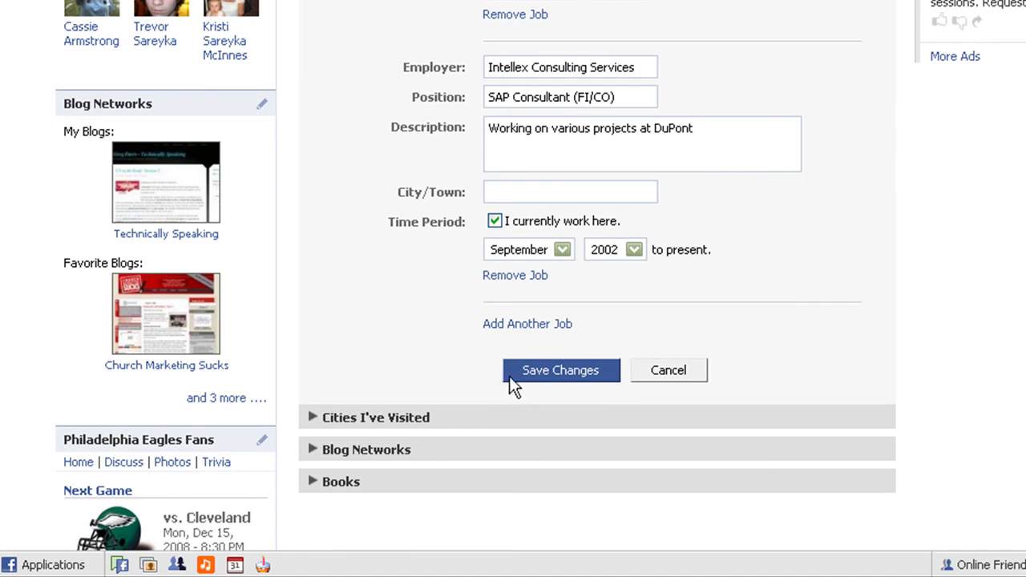
{"action": "left_click", "coordinate": [555, 374]}
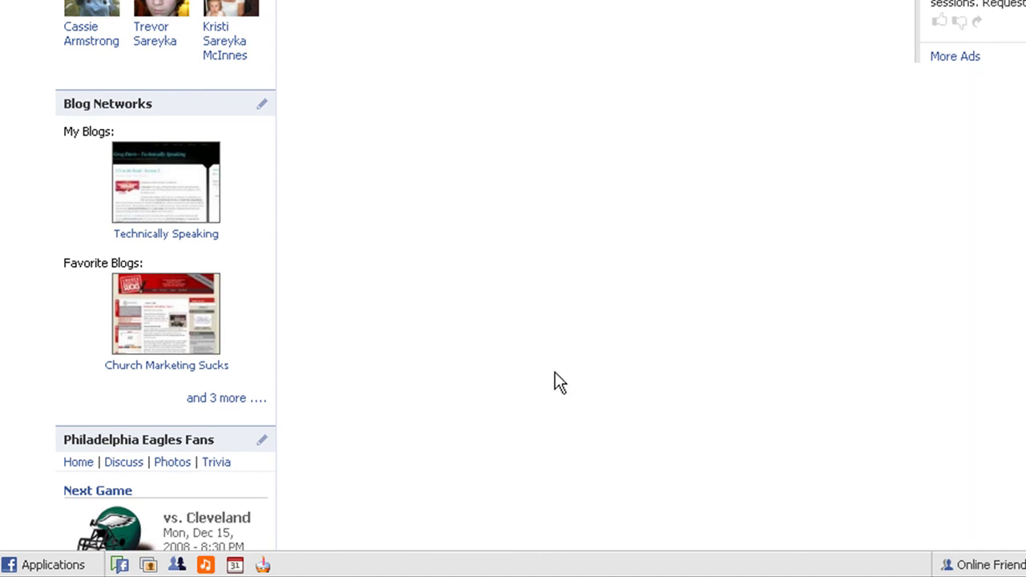